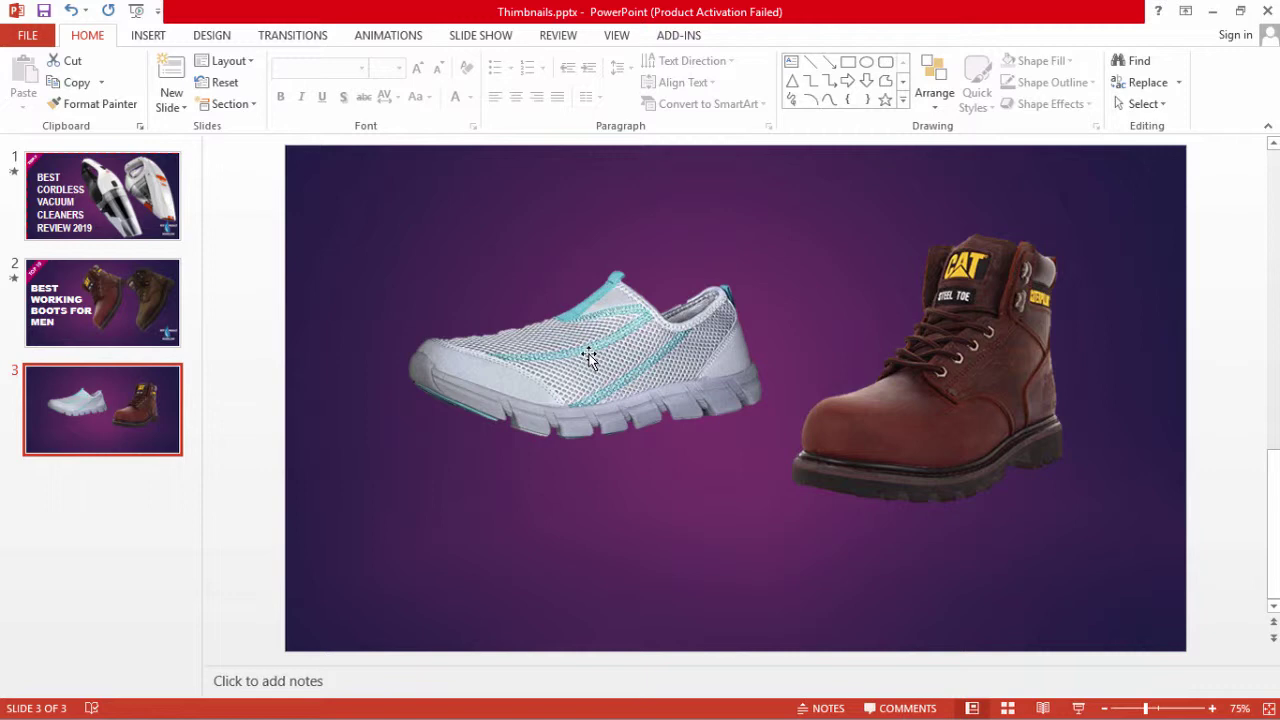
Nudge the white sneaker on slide 3 slightly right and down, next to the brown boot
drag(578, 355, 603, 368)
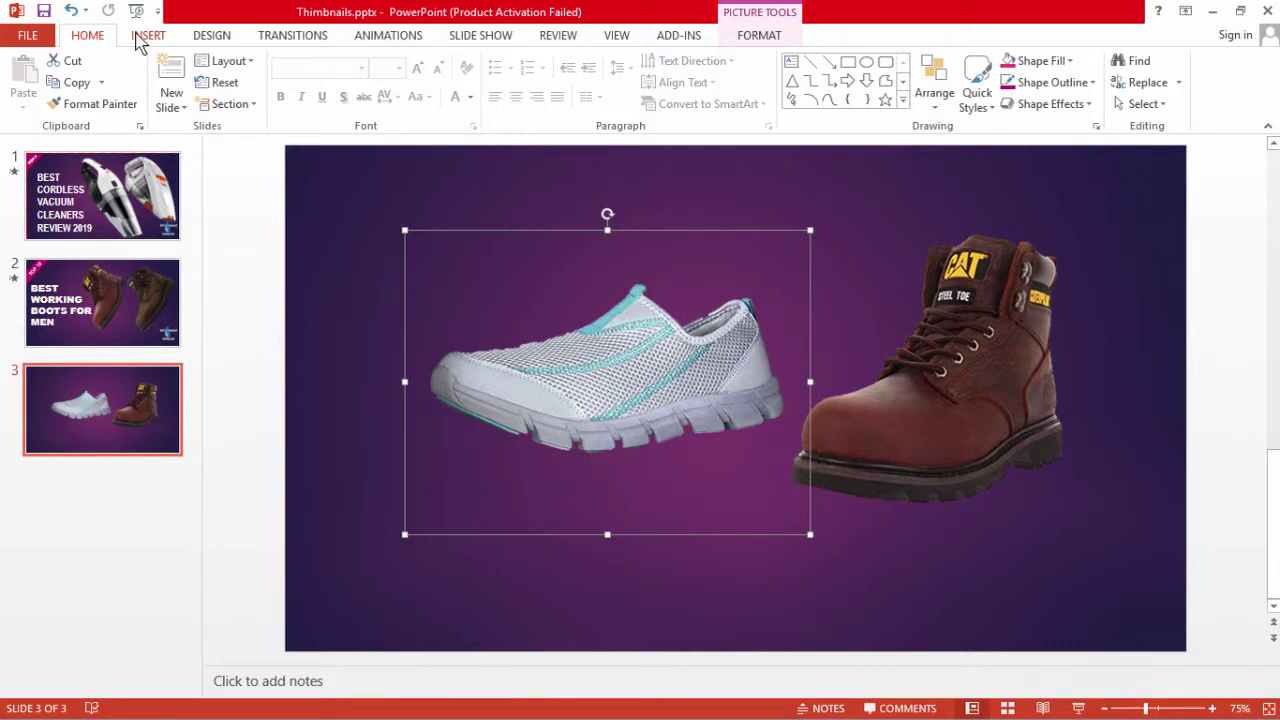
Add a blank slide 4 and bring up the Insert Picture dialog
click(171, 102)
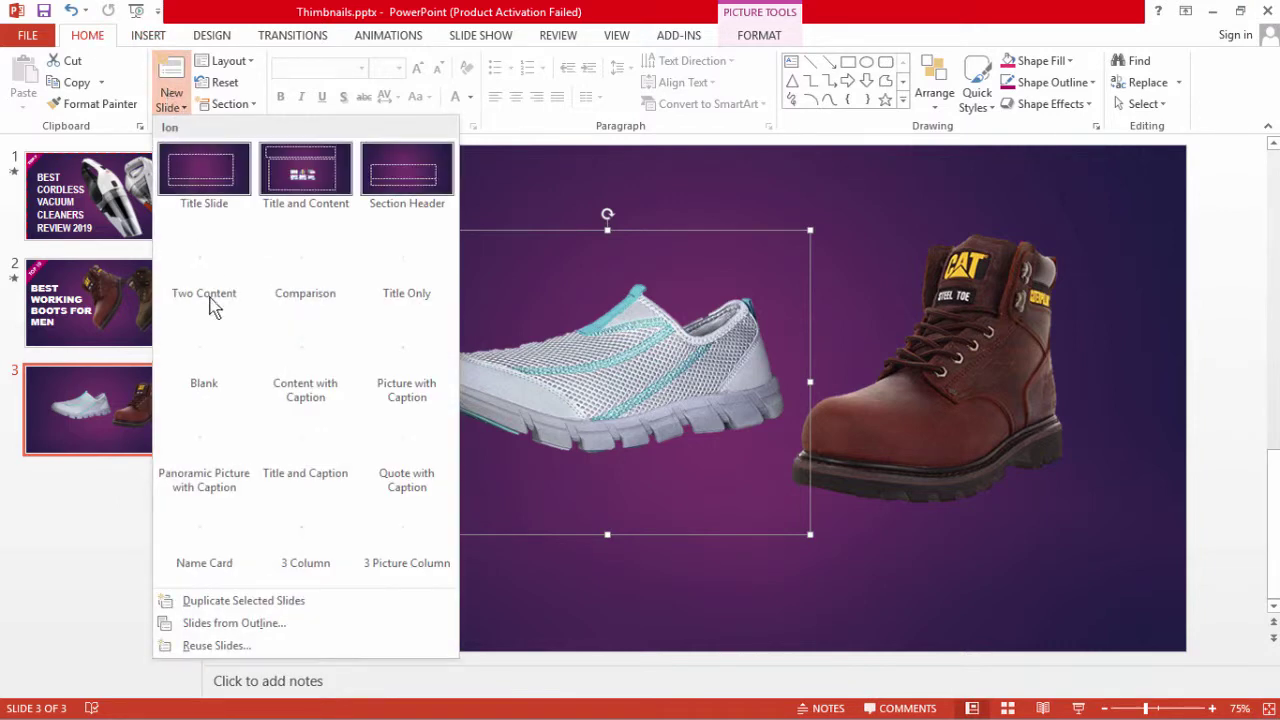
click(204, 370)
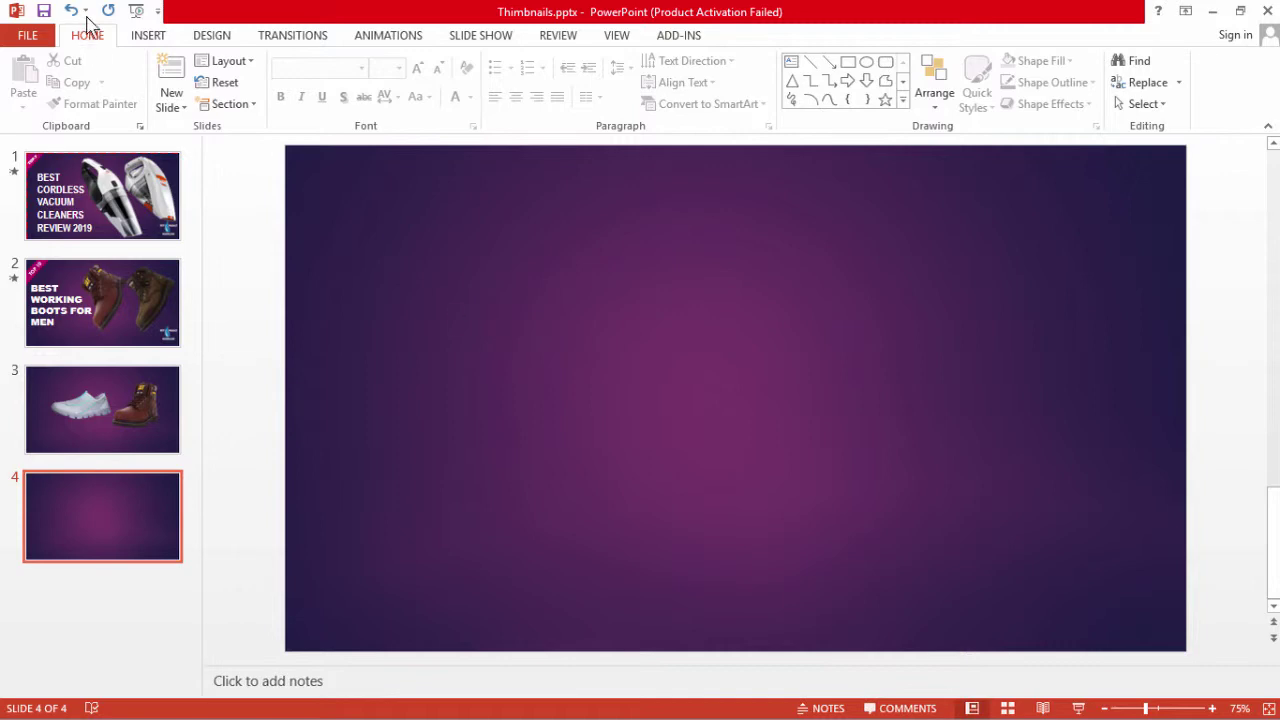
click(150, 36)
click(118, 92)
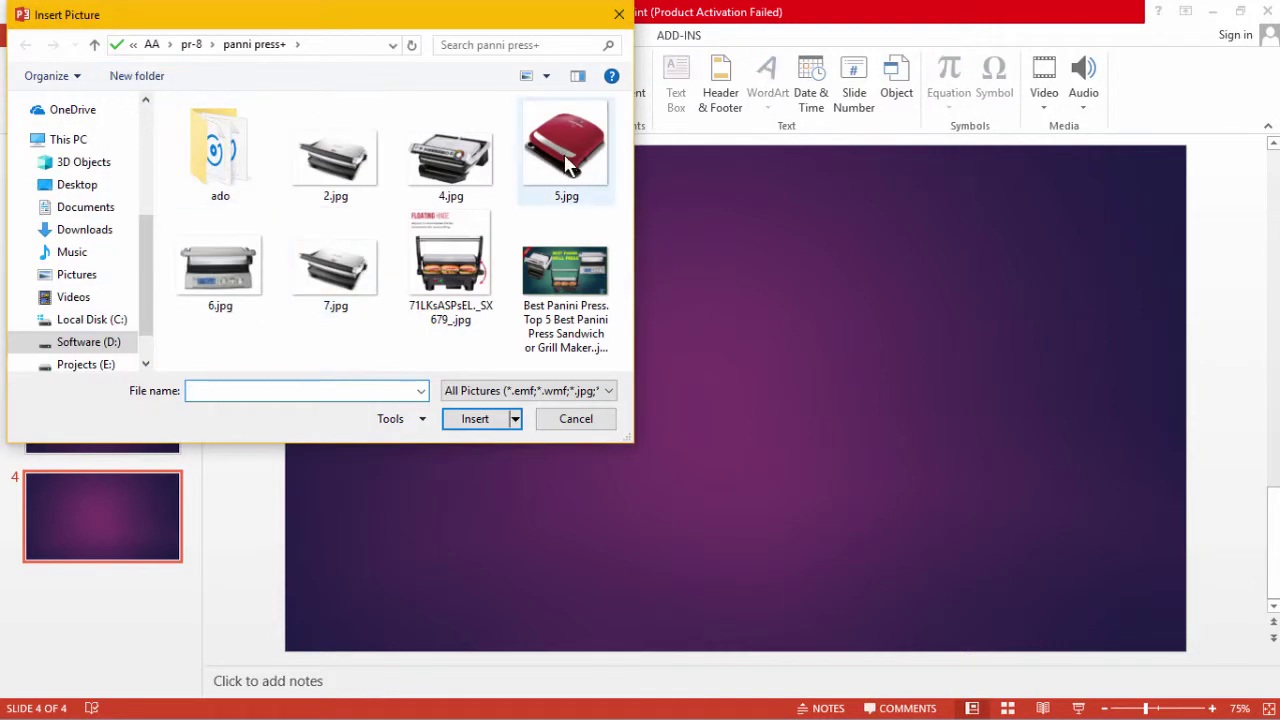
Insert the red grill photo 5.jpg and move it to the slide's right side
click(567, 165)
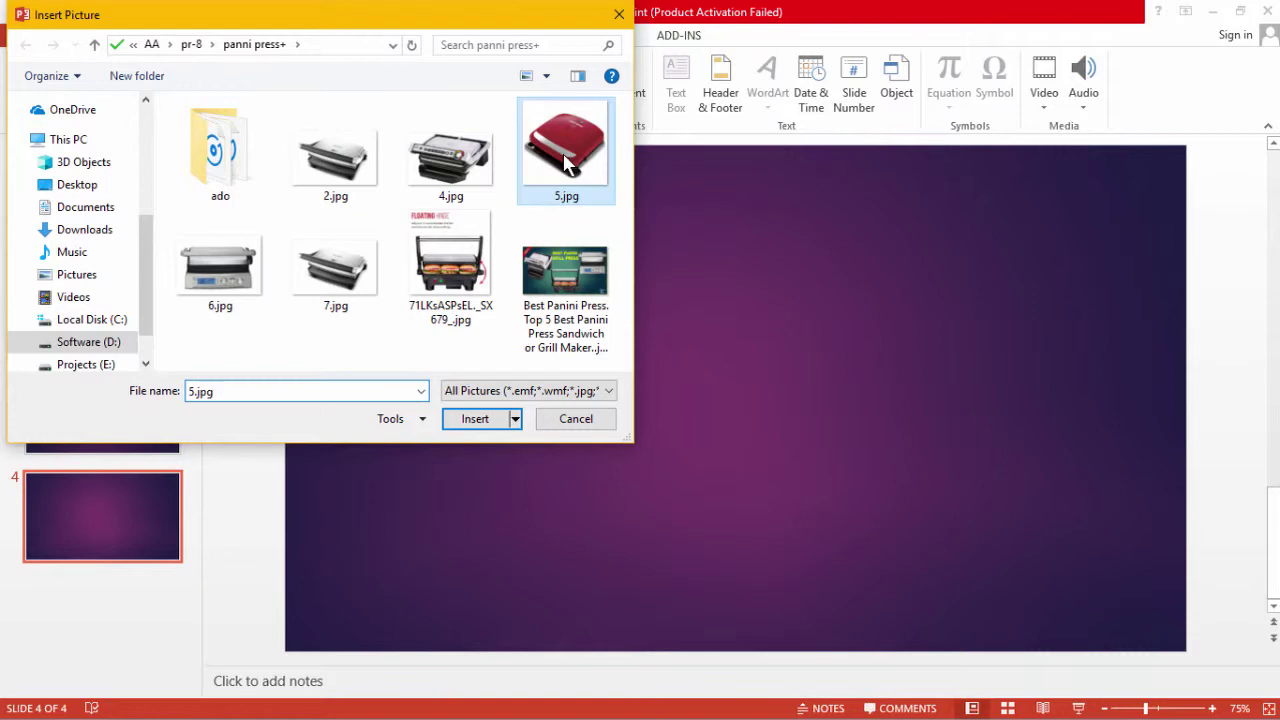
click(476, 420)
mouse_move(580, 366)
mouse_down()
mouse_move(751, 379)
mouse_move(742, 390)
mouse_up()
Insert the white sneaker photo and move it to the slide's upper left
click(138, 42)
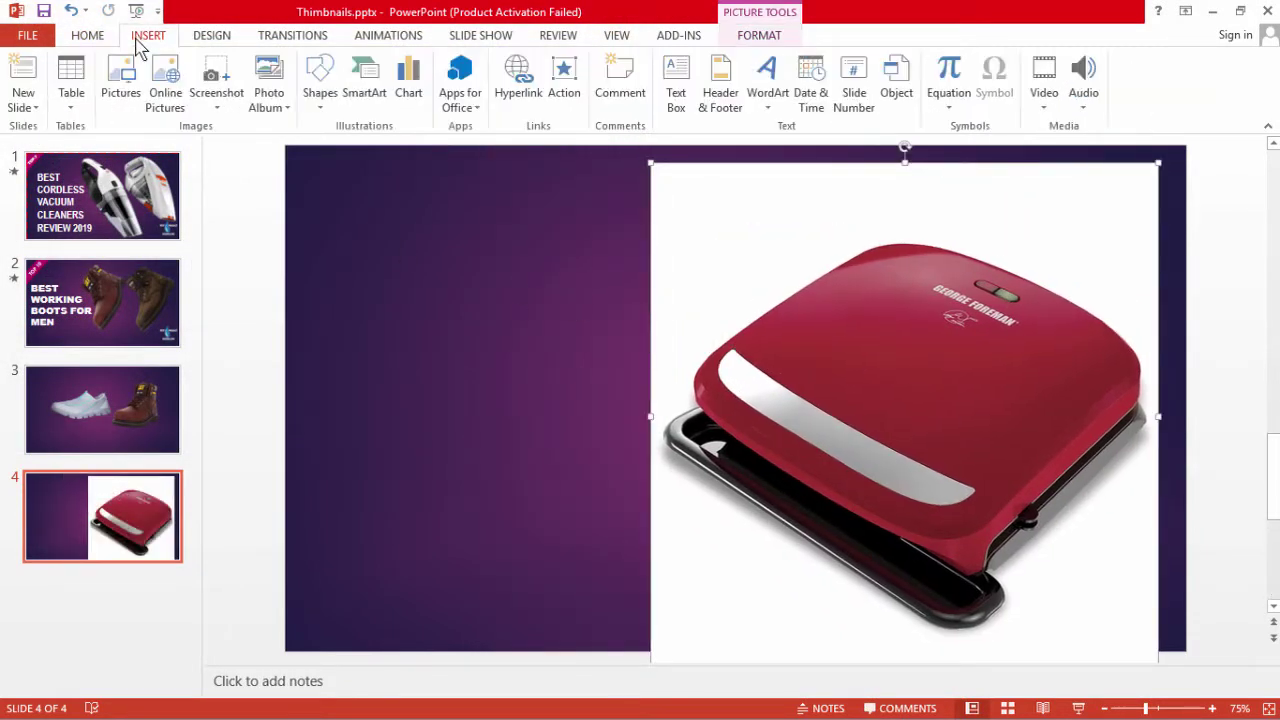
click(116, 82)
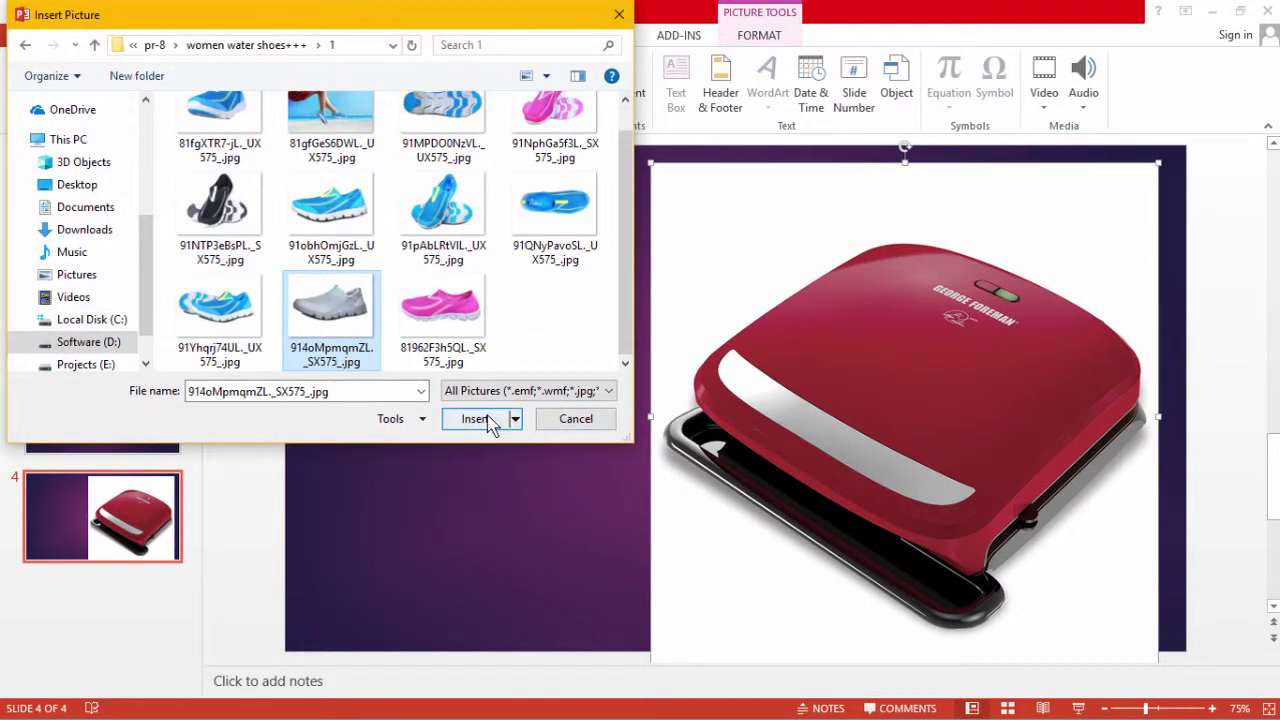
click(476, 419)
mouse_move(650, 362)
mouse_down()
mouse_move(447, 363)
mouse_move(490, 325)
mouse_move(468, 315)
mouse_up()
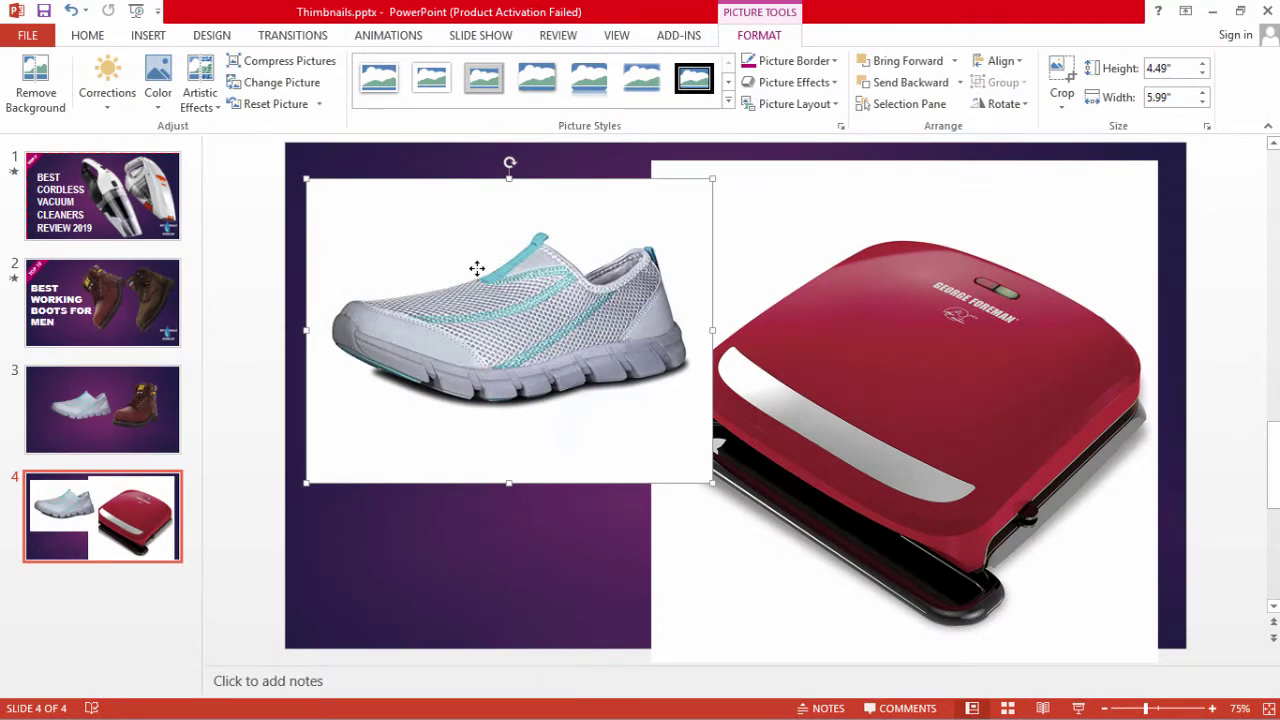
Start background removal on the sneaker, widening the kept area to include toe and heel
click(37, 85)
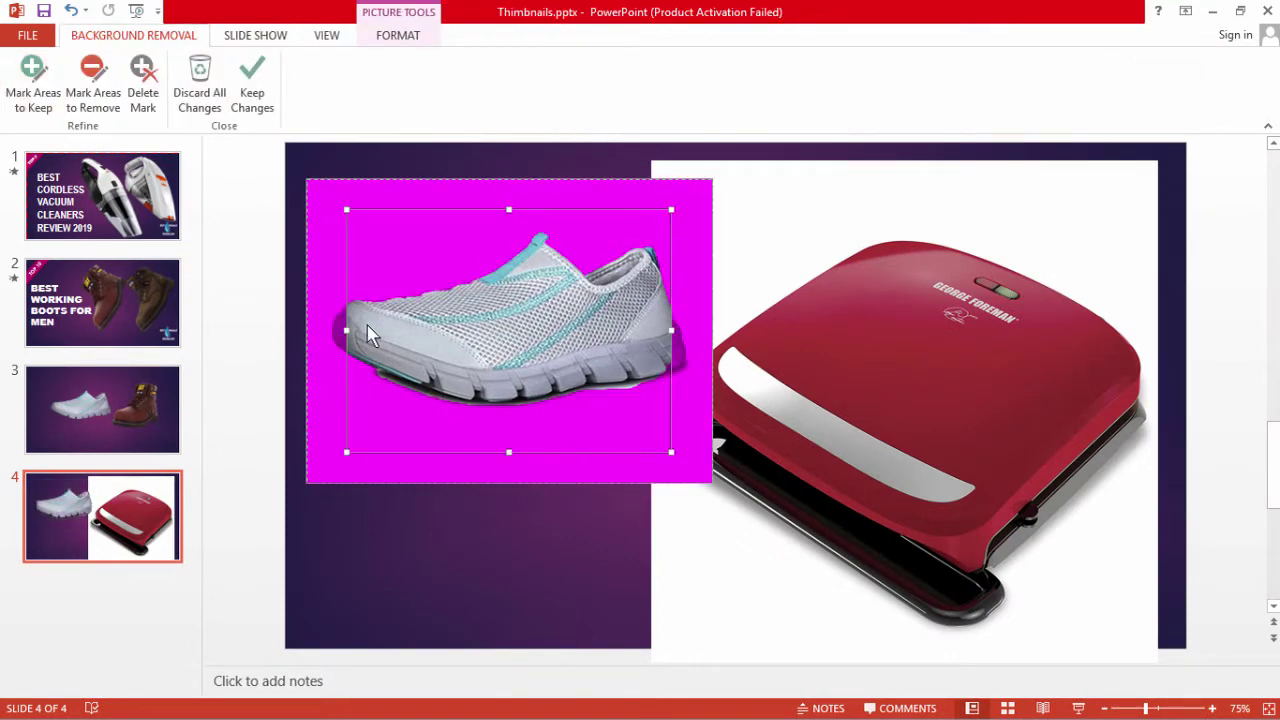
drag(346, 329, 329, 329)
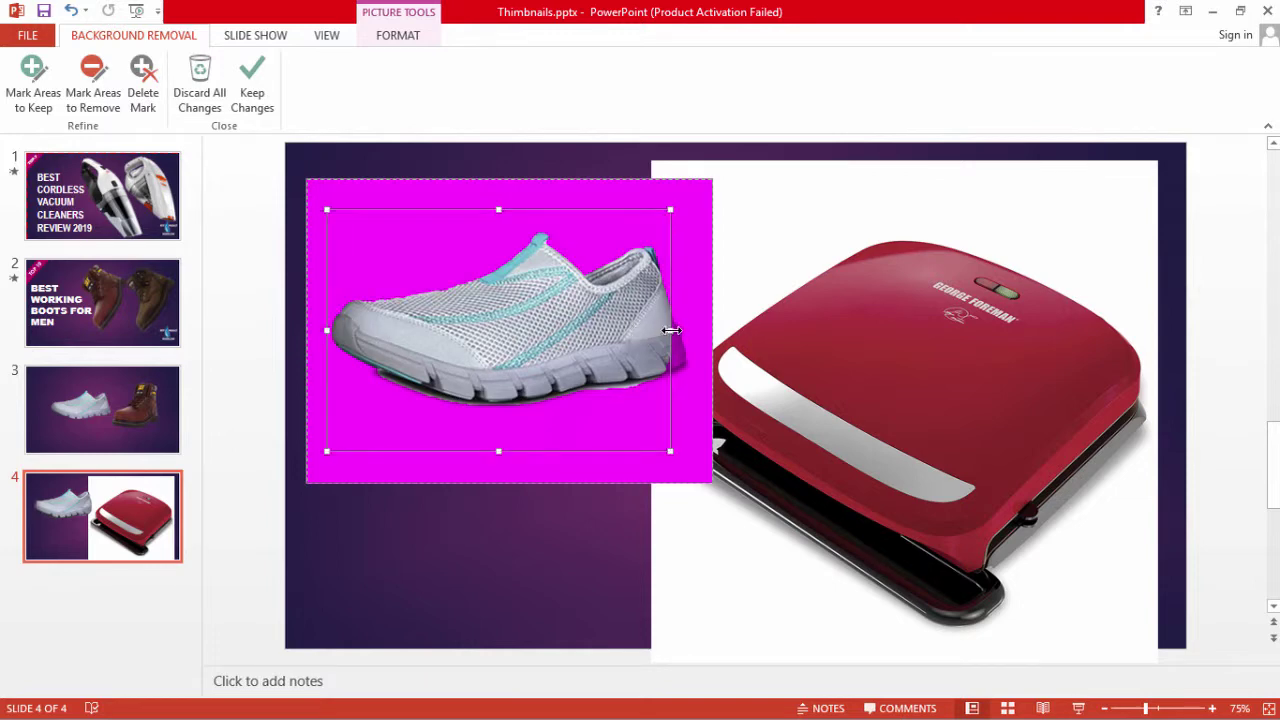
drag(671, 330, 693, 330)
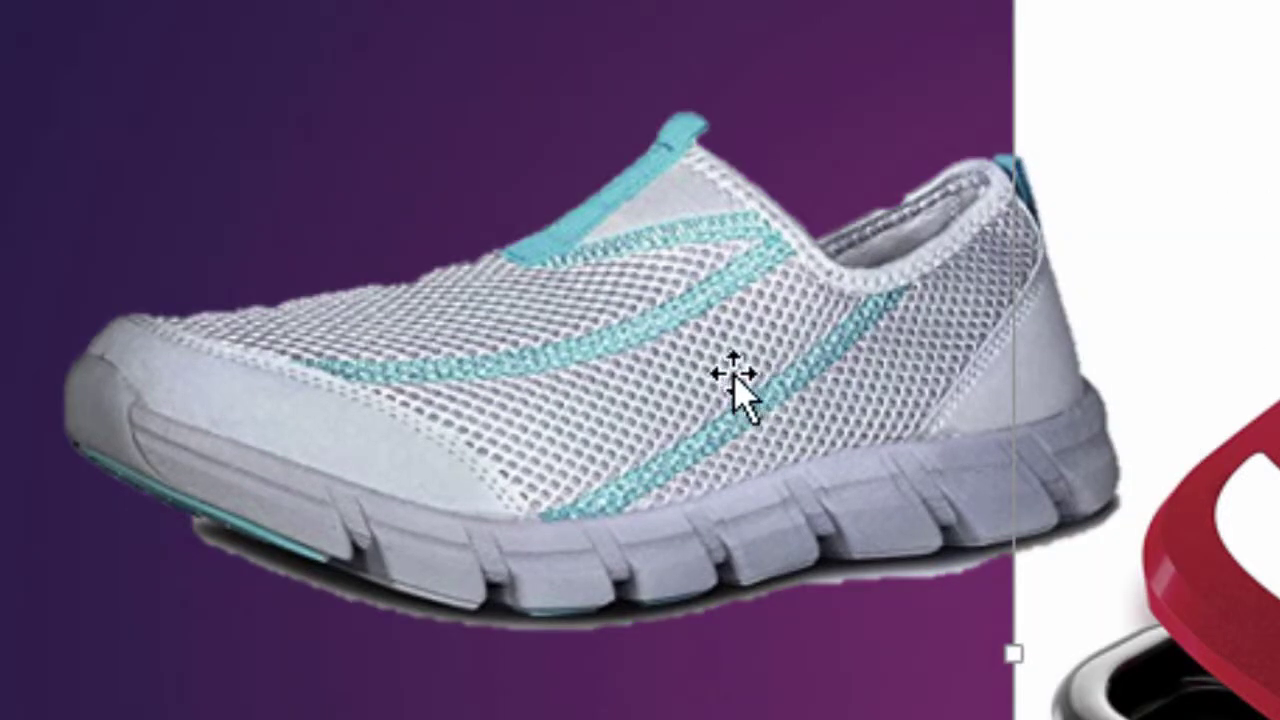
drag(729, 386, 587, 302)
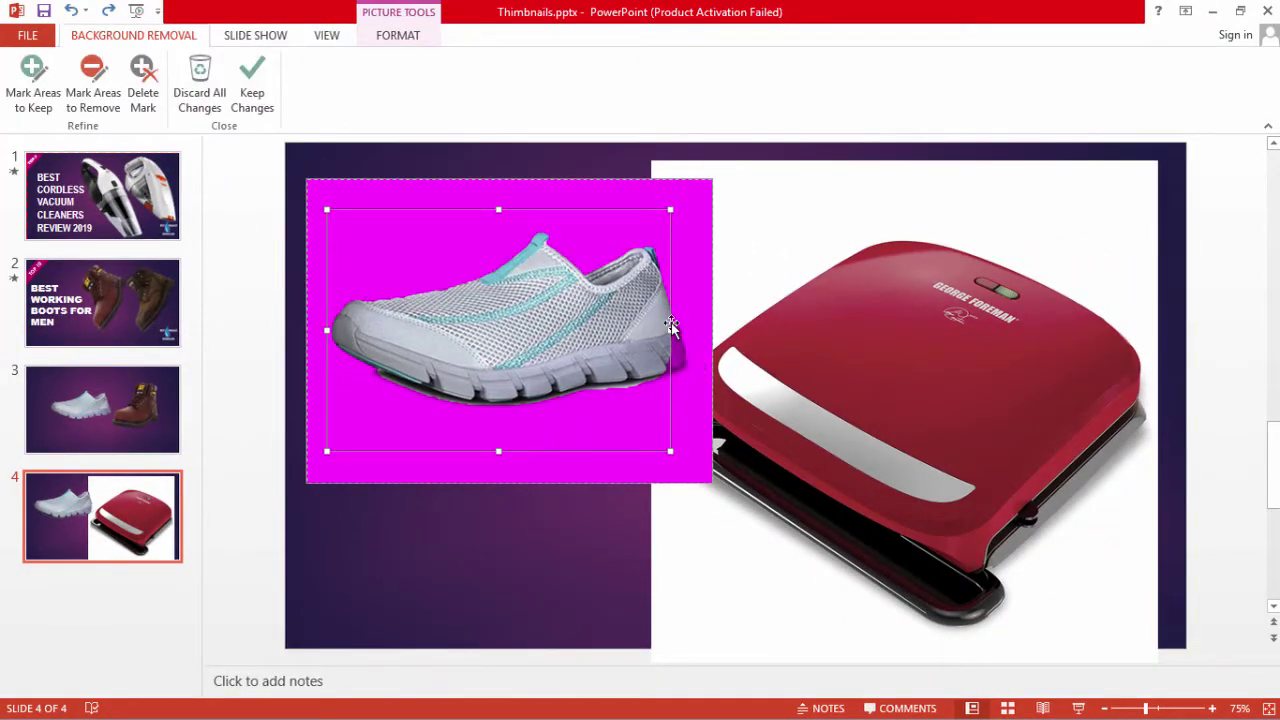
drag(670, 330, 695, 332)
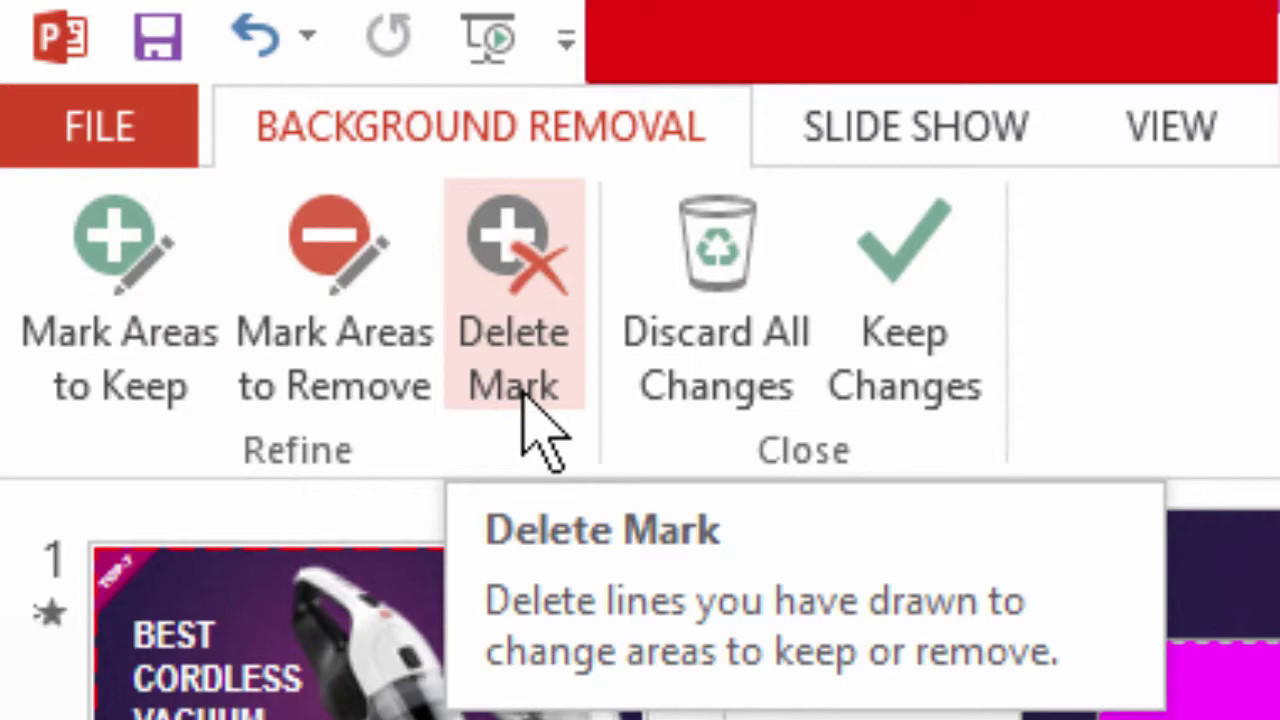
Mark the sole's shadow for removal, then move the sneaker over the purple panel
click(290, 260)
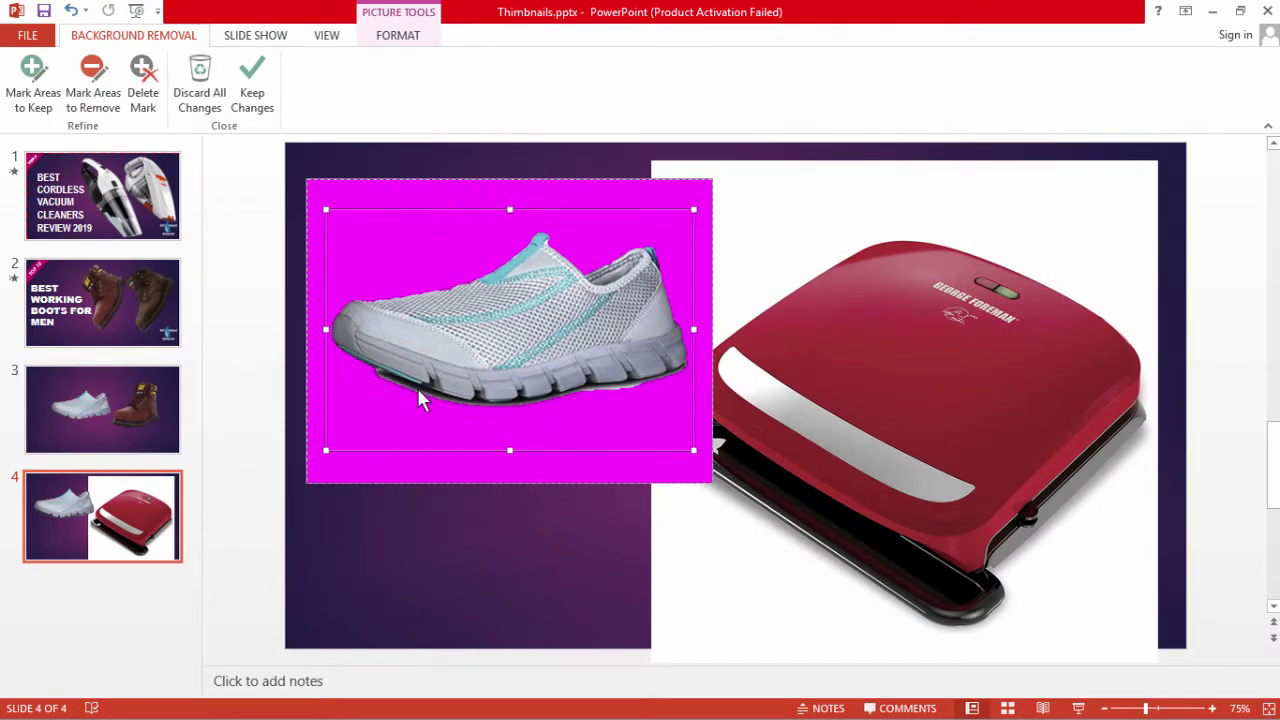
click(100, 105)
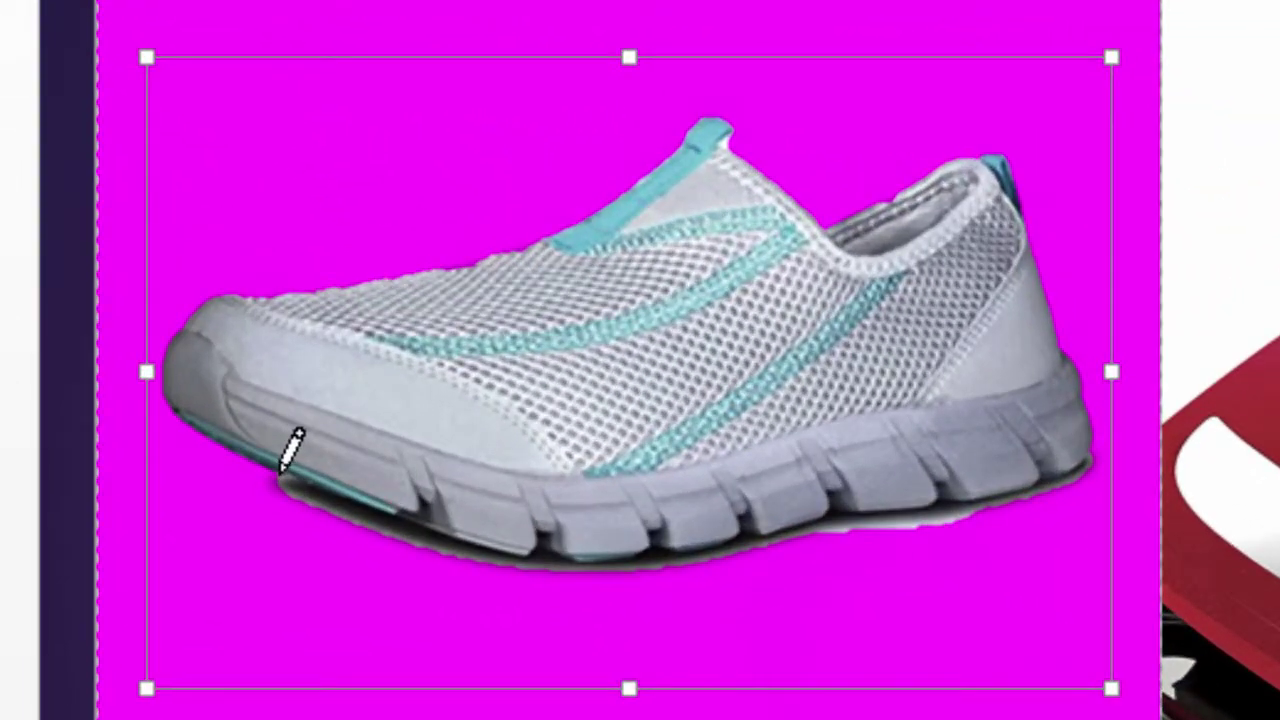
mouse_move(289, 455)
mouse_down()
mouse_move(541, 580)
mouse_move(528, 575)
mouse_up()
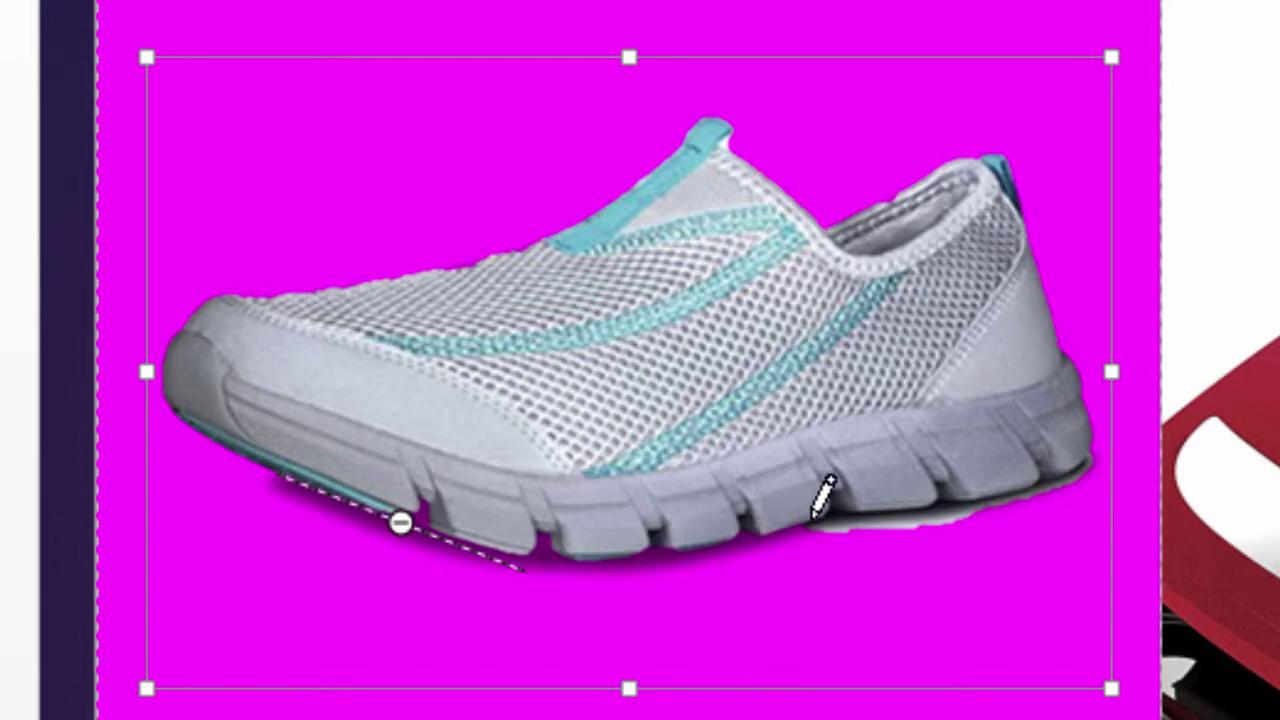
drag(820, 534, 967, 522)
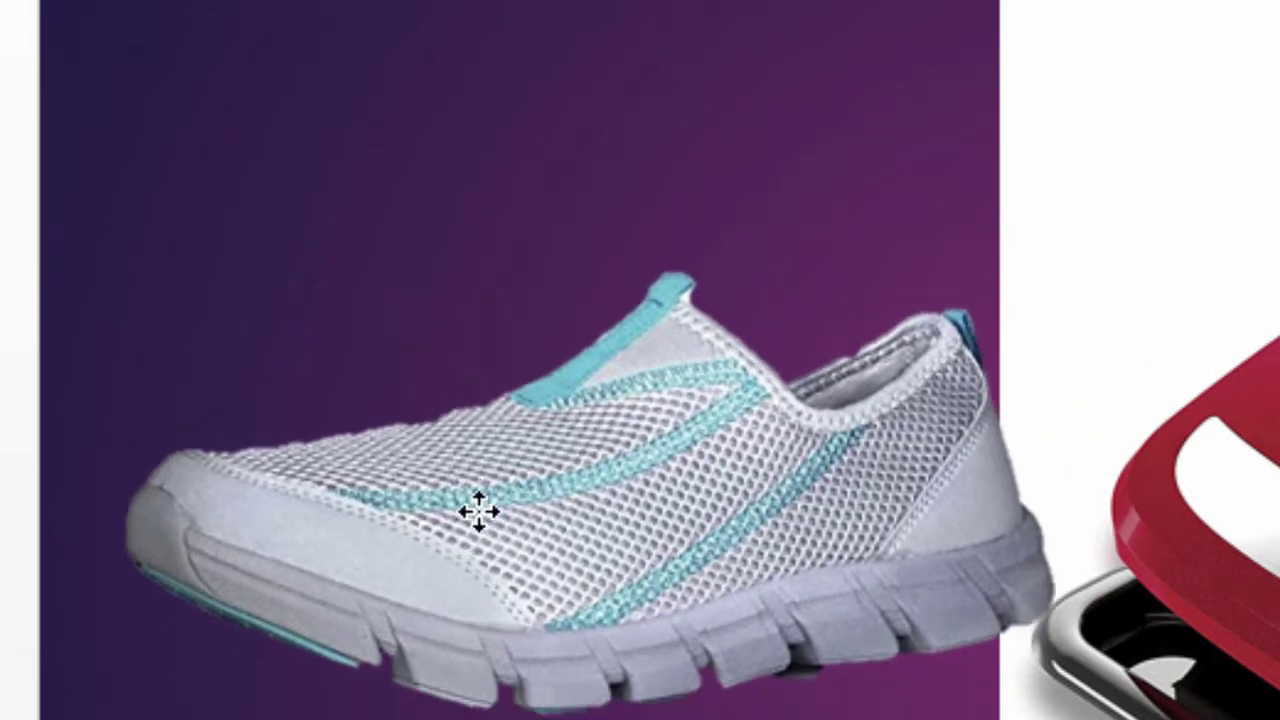
click(465, 542)
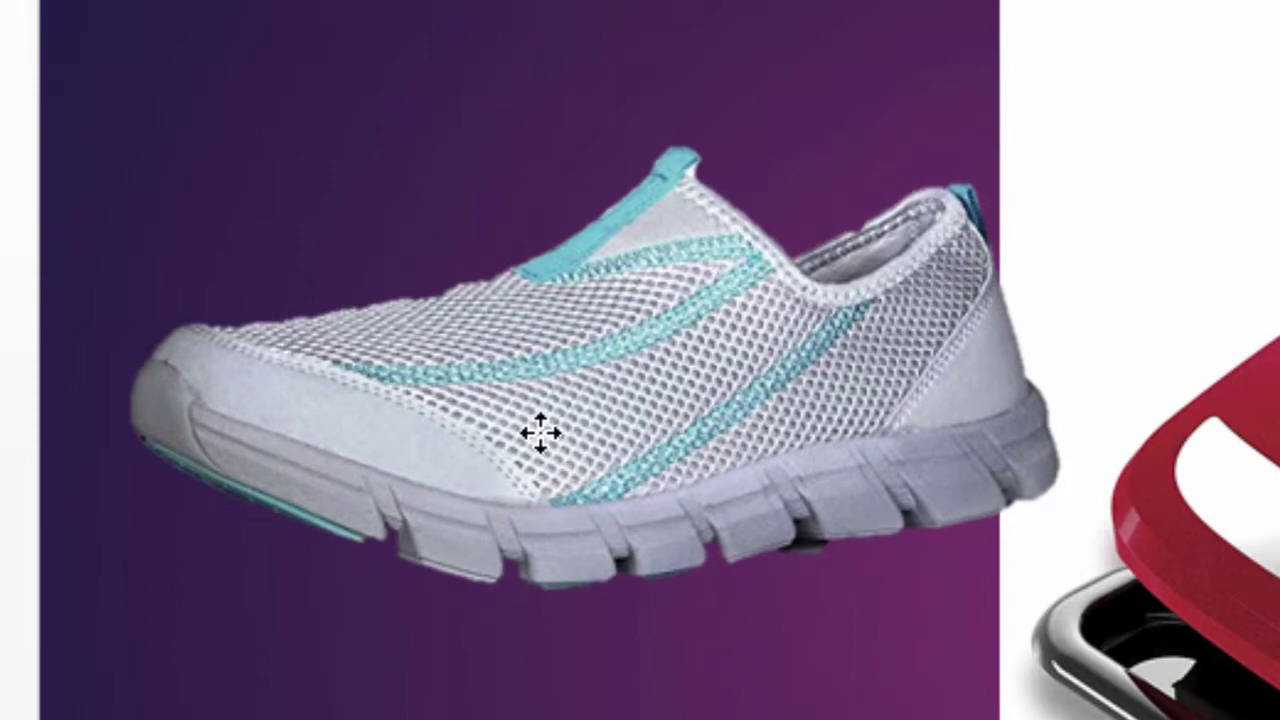
drag(540, 432, 491, 459)
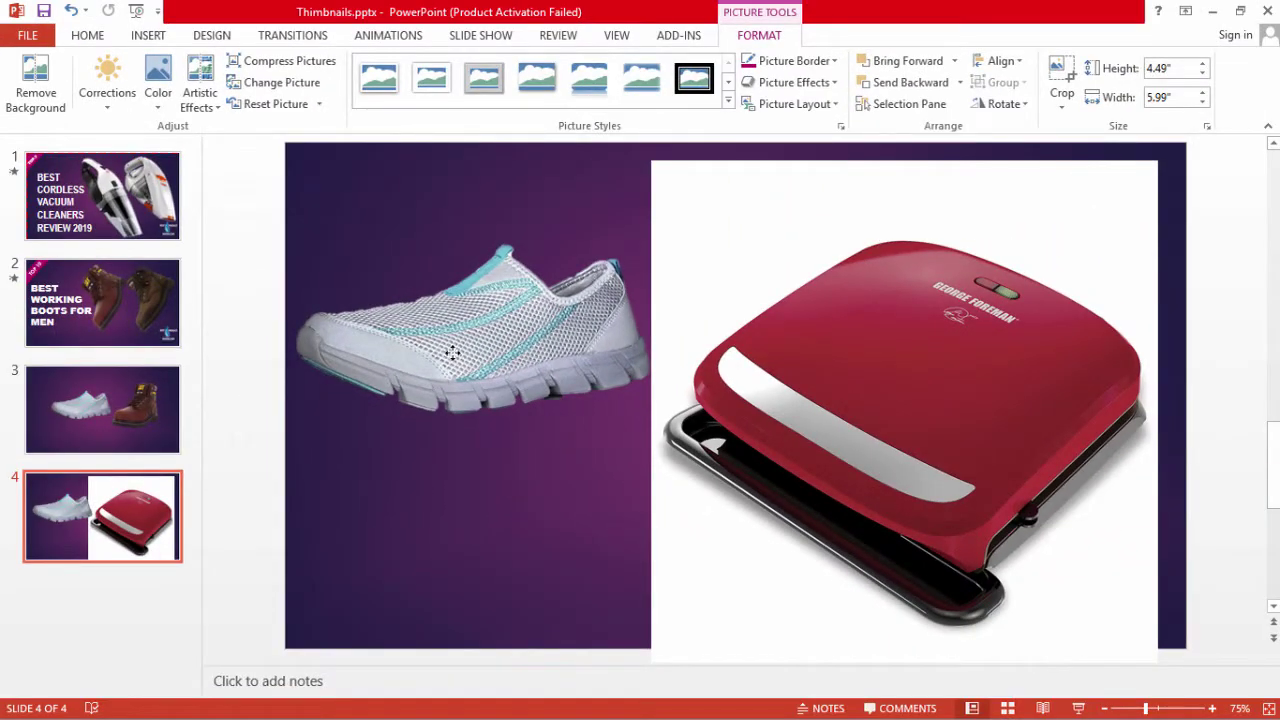
Raise the sneaker slightly, move the grill to the top edge, and start removing its background
drag(452, 354, 448, 334)
drag(728, 251, 704, 236)
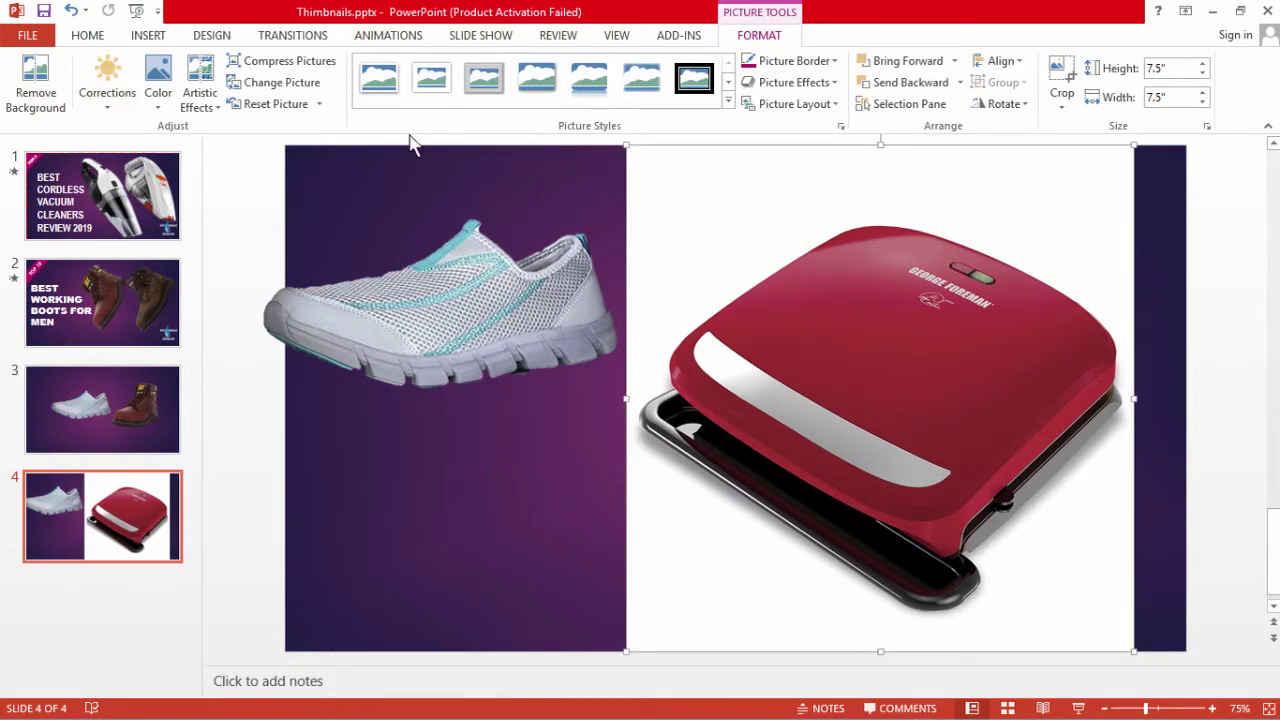
click(24, 88)
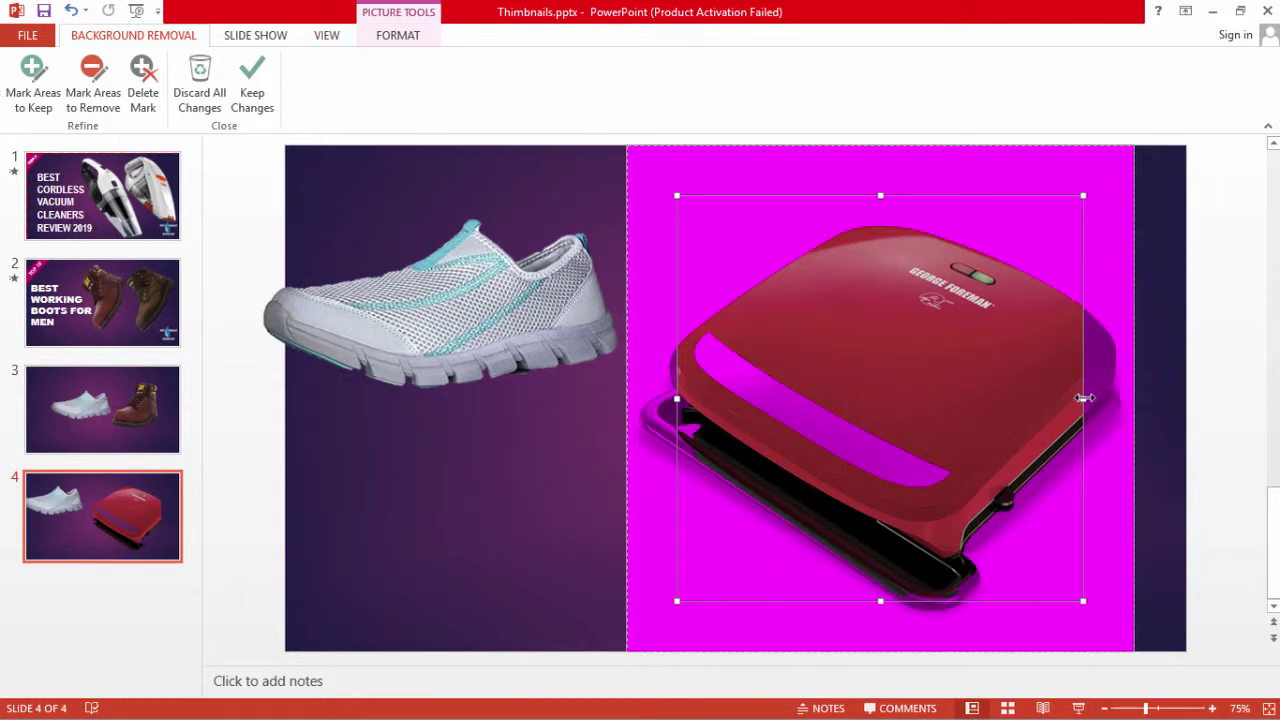
Stretch the grill's kept area to its right, left and bottom edges, including the tray
drag(1083, 399, 1133, 403)
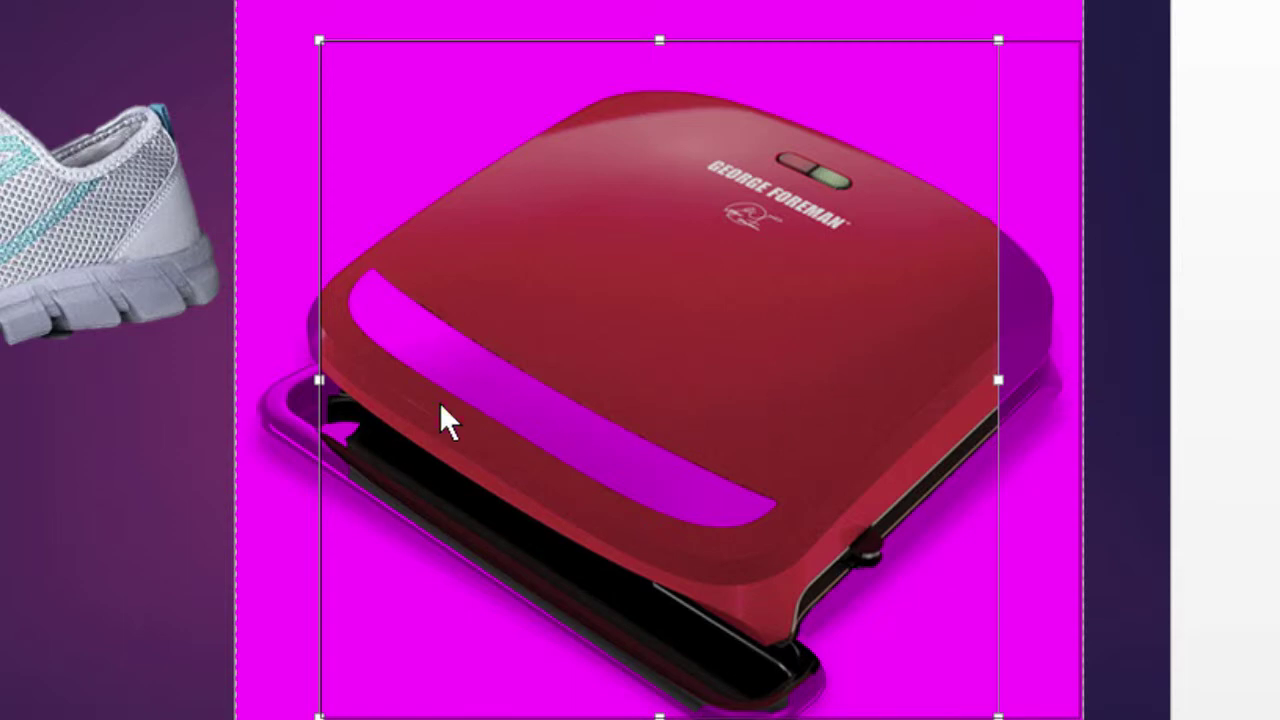
drag(318, 383, 252, 385)
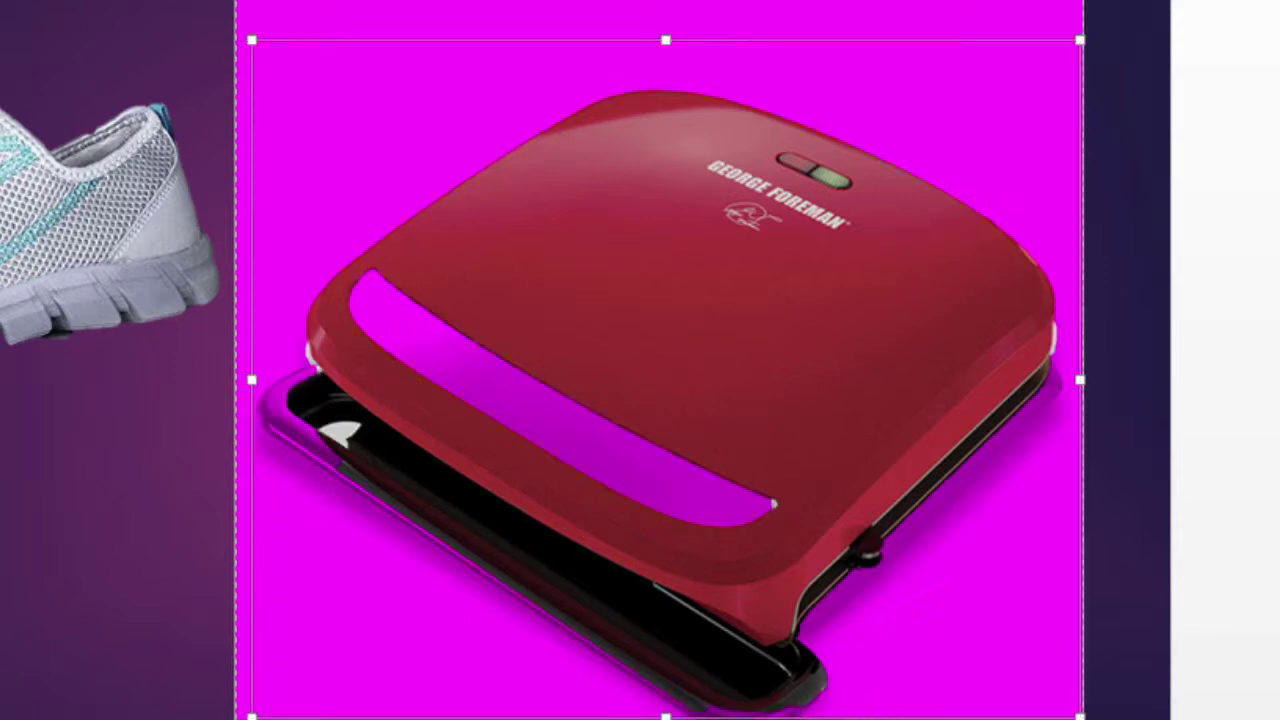
drag(659, 712, 666, 719)
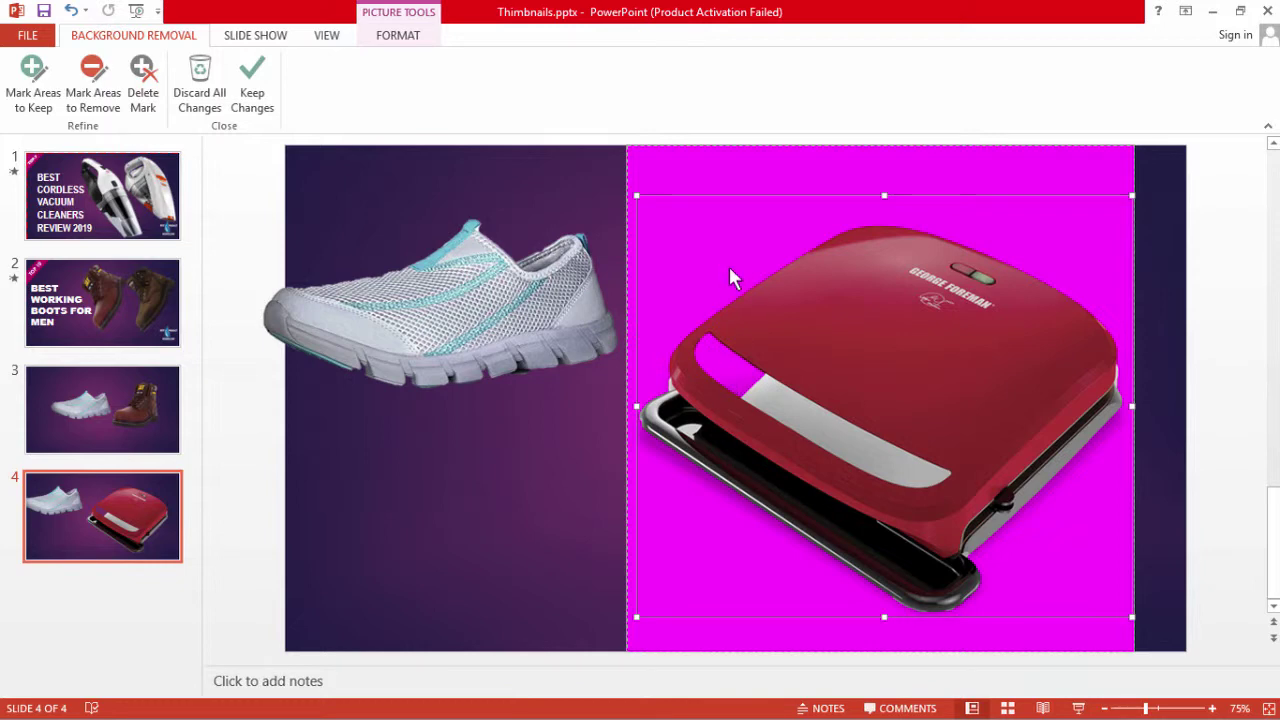
Mark the silver handle strip to keep, refine the left edge, and keep the changes
click(37, 90)
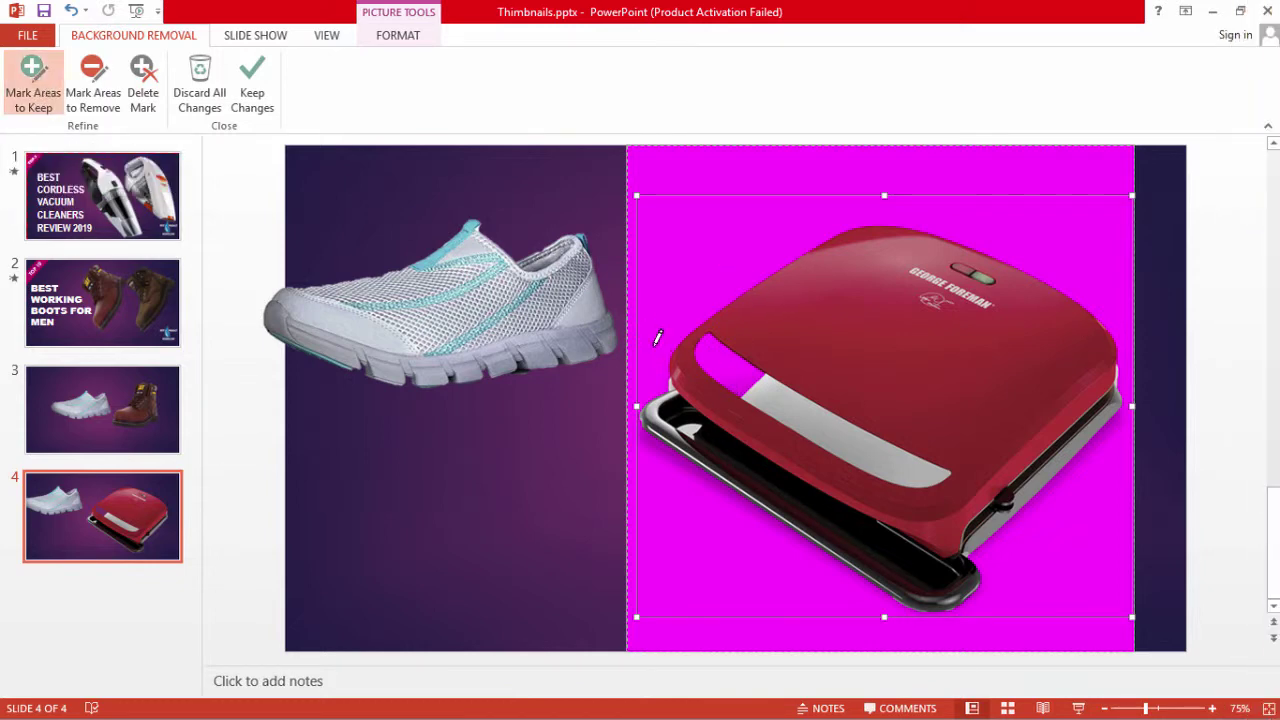
drag(702, 337, 756, 388)
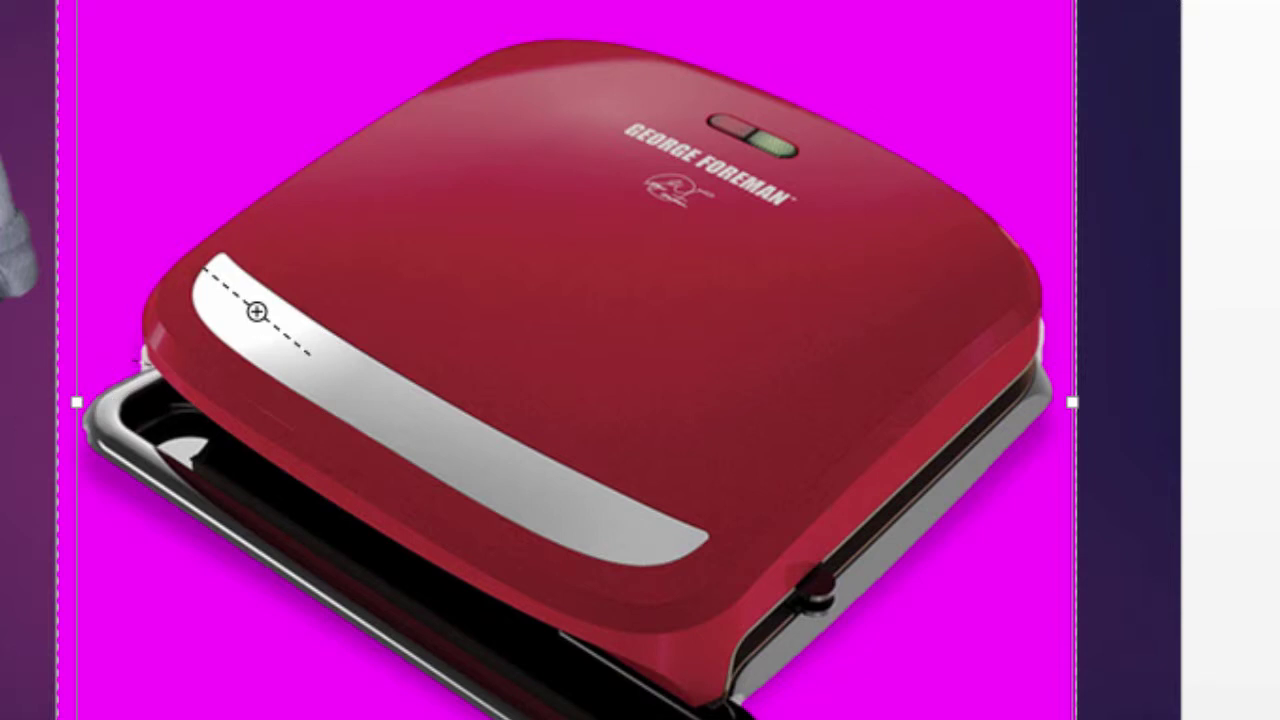
click(142, 362)
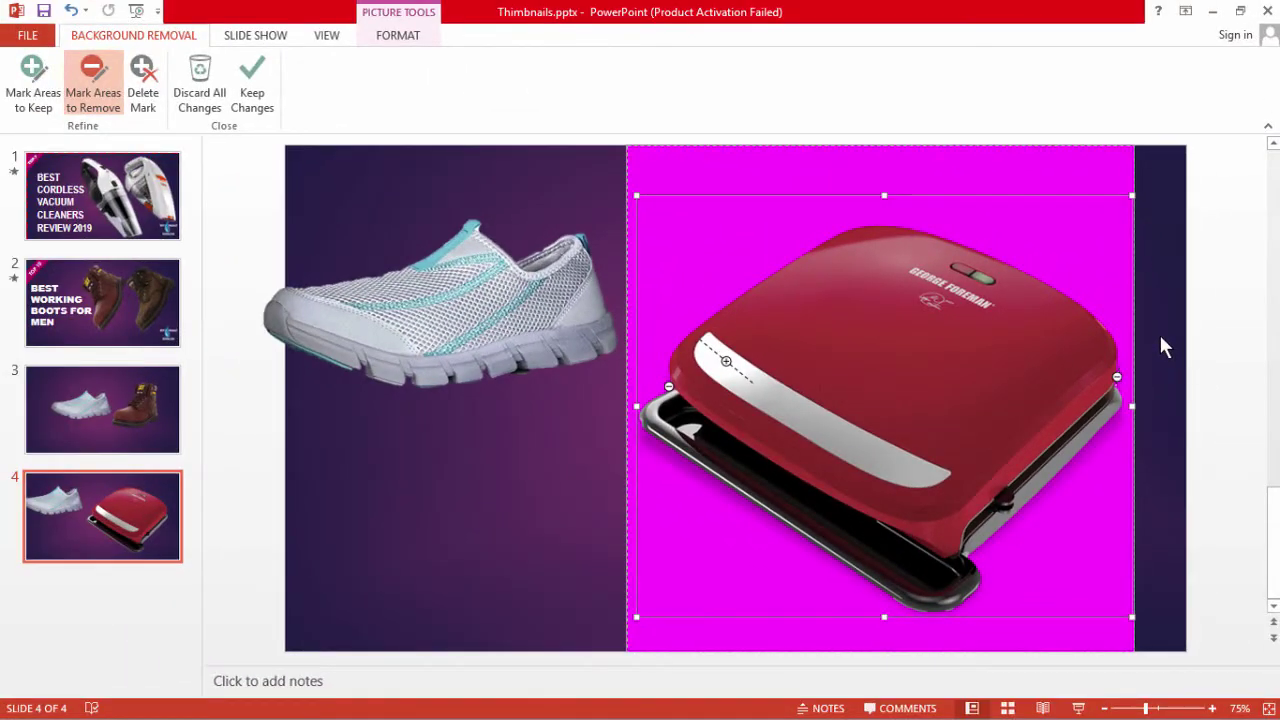
click(1160, 346)
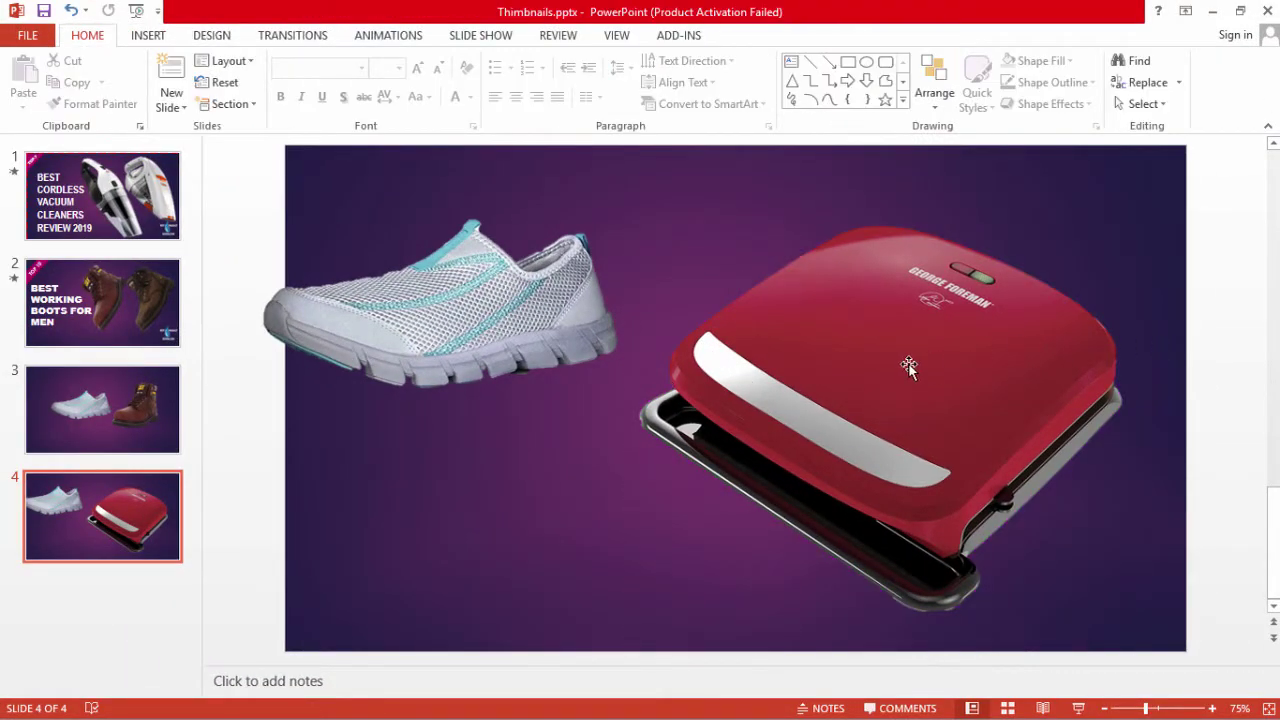
Shrink the grill to about 5 inches and position it beside the sneaker on the purple slide
mouse_move(880, 371)
mouse_down()
mouse_move(864, 333)
mouse_move(886, 338)
mouse_up()
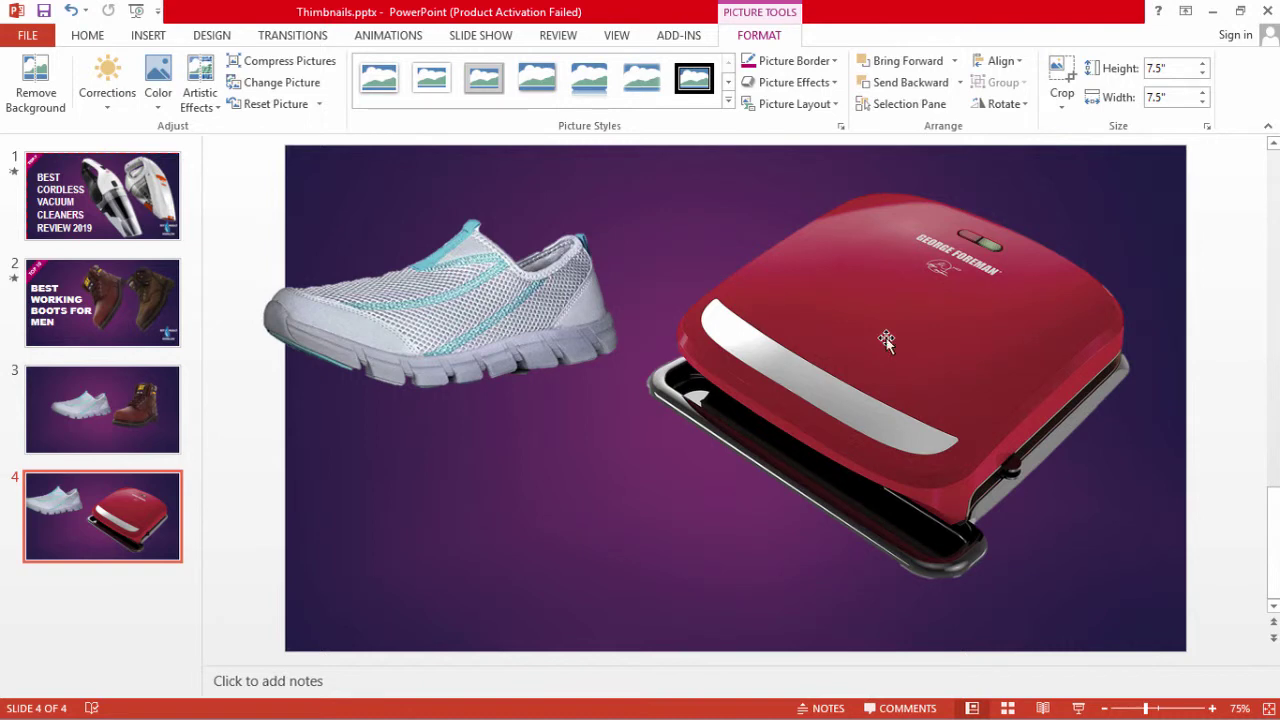
drag(886, 338, 866, 375)
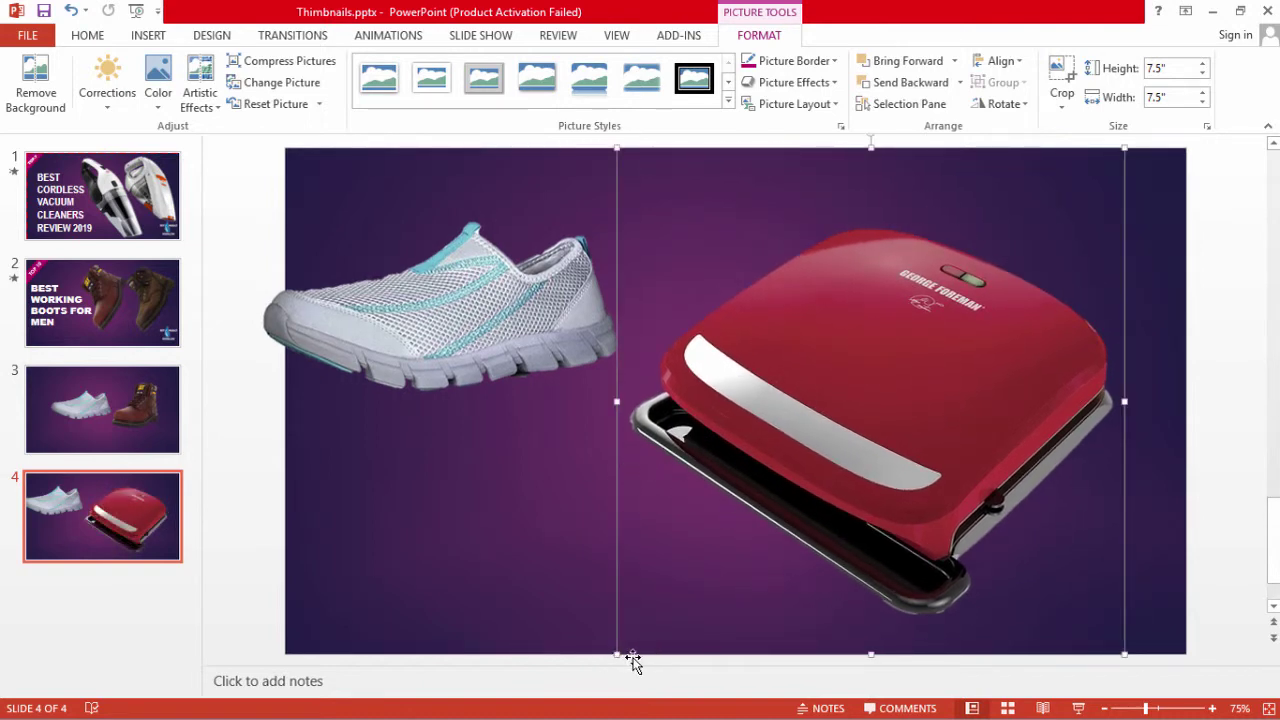
drag(618, 656, 788, 490)
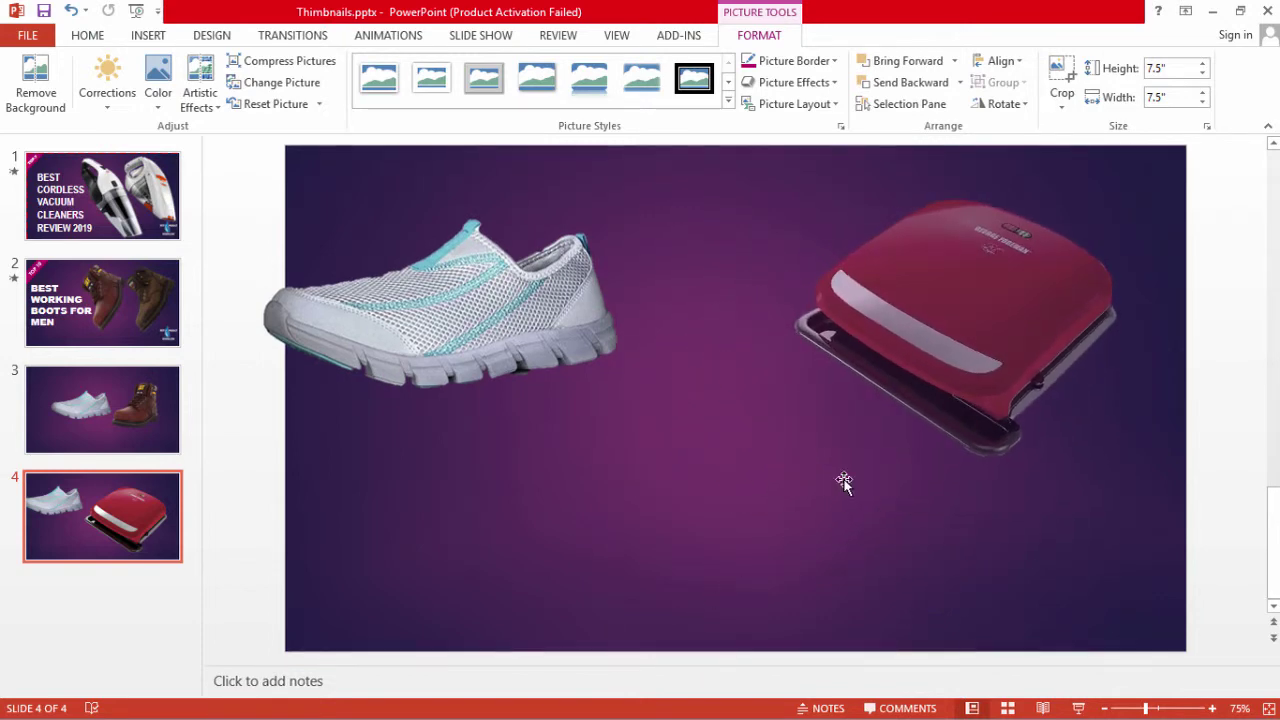
drag(368, 332, 473, 372)
drag(886, 309, 889, 353)
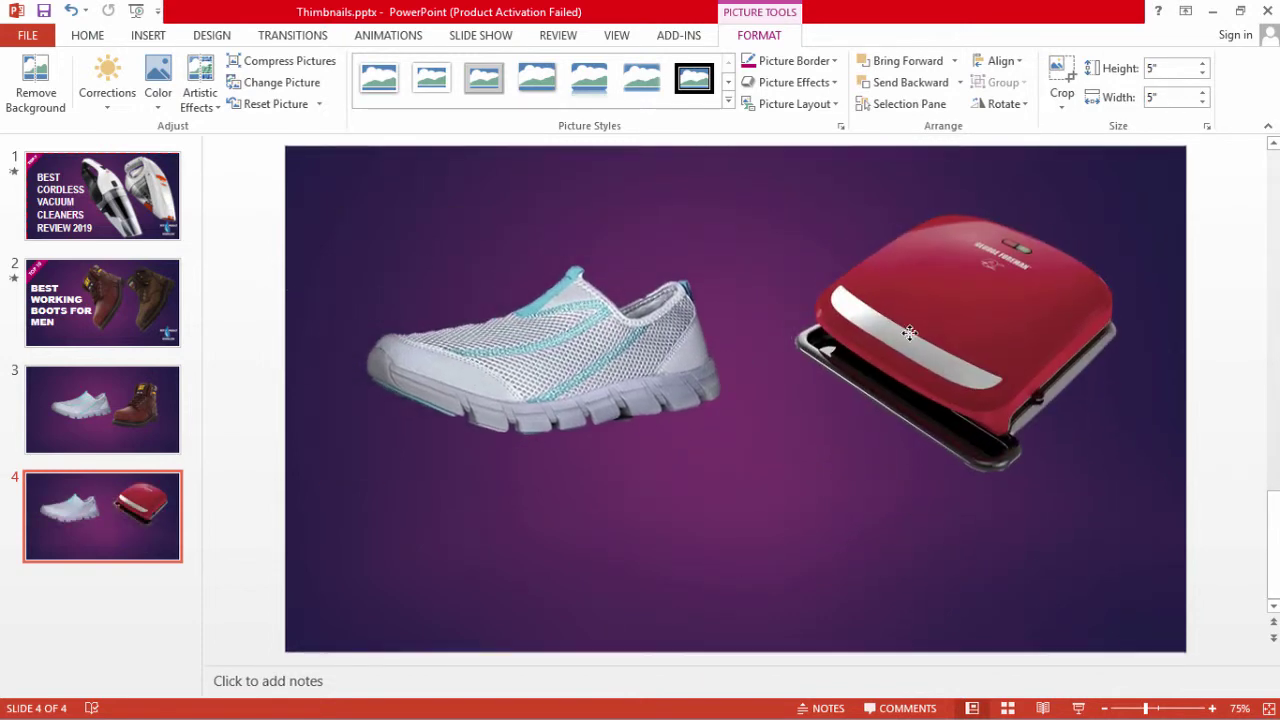
mouse_move(514, 371)
mouse_down()
mouse_move(518, 355)
mouse_move(544, 390)
mouse_up()
click(962, 383)
click(534, 371)
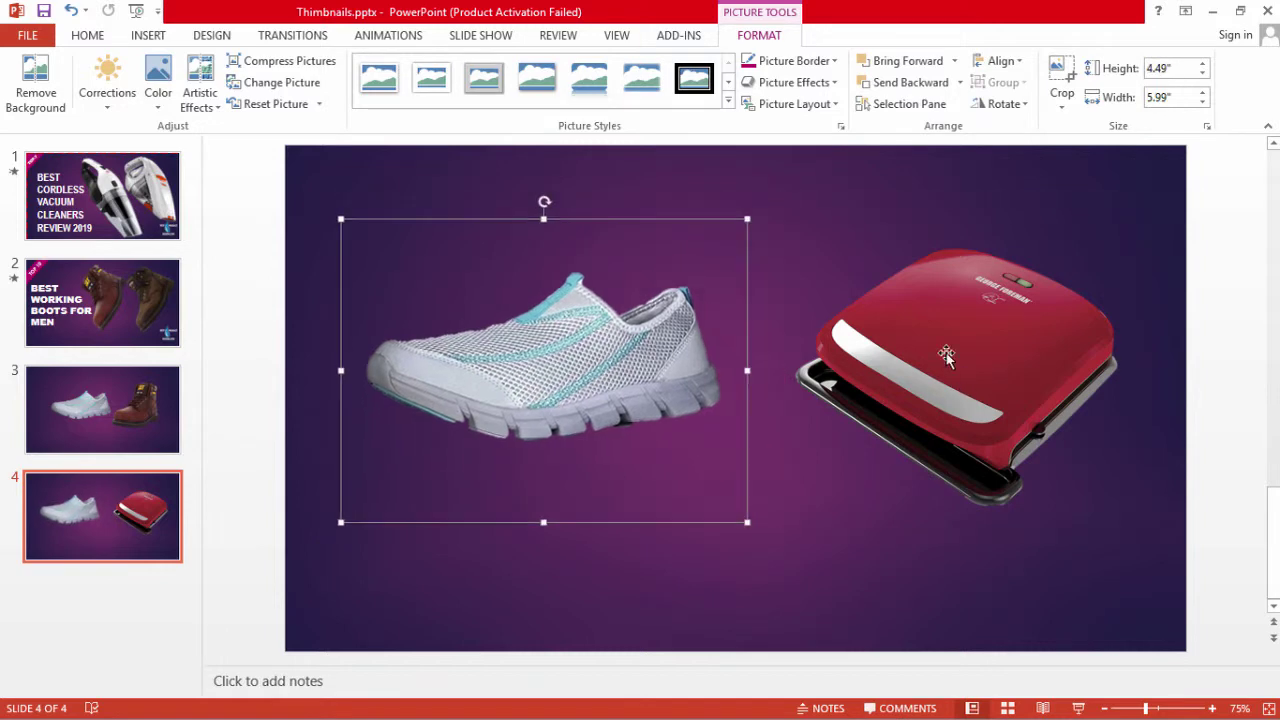